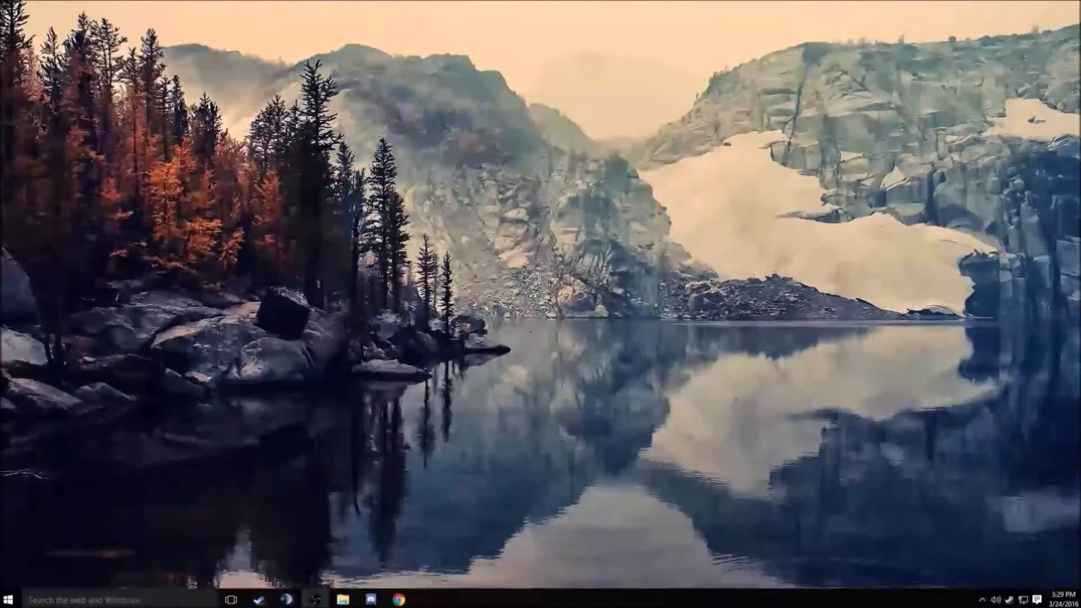
Look through AMD Radeon Settings' video profiles, game profiles and per-display settings, then close it.
{"action": "right_click", "coordinate": [516, 350]}
{"action": "left_click", "coordinate": [535, 364]}
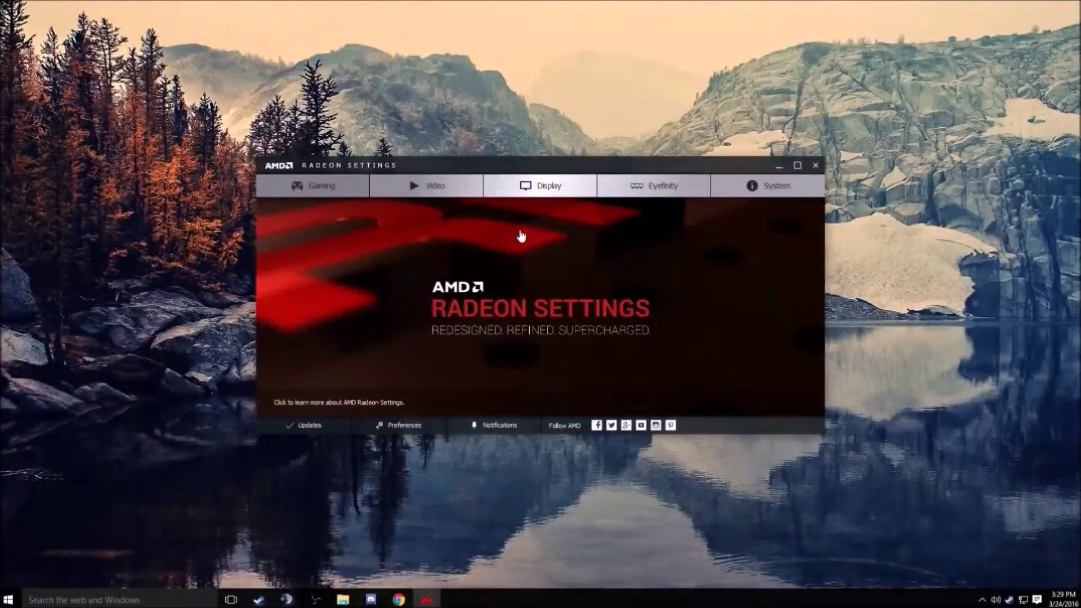
{"action": "left_click", "coordinate": [413, 190]}
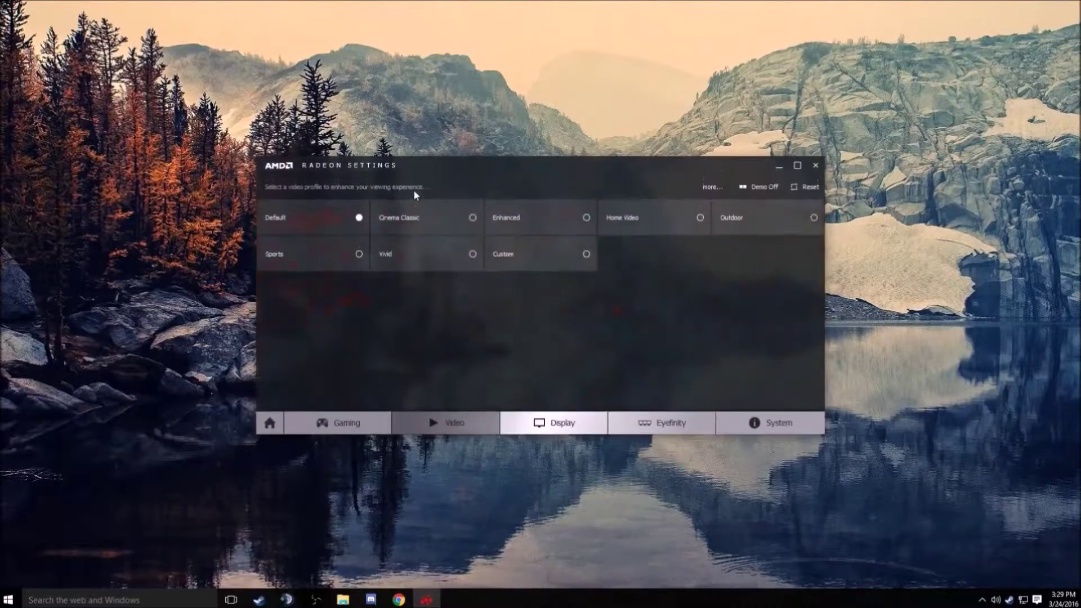
{"action": "left_click", "coordinate": [554, 423]}
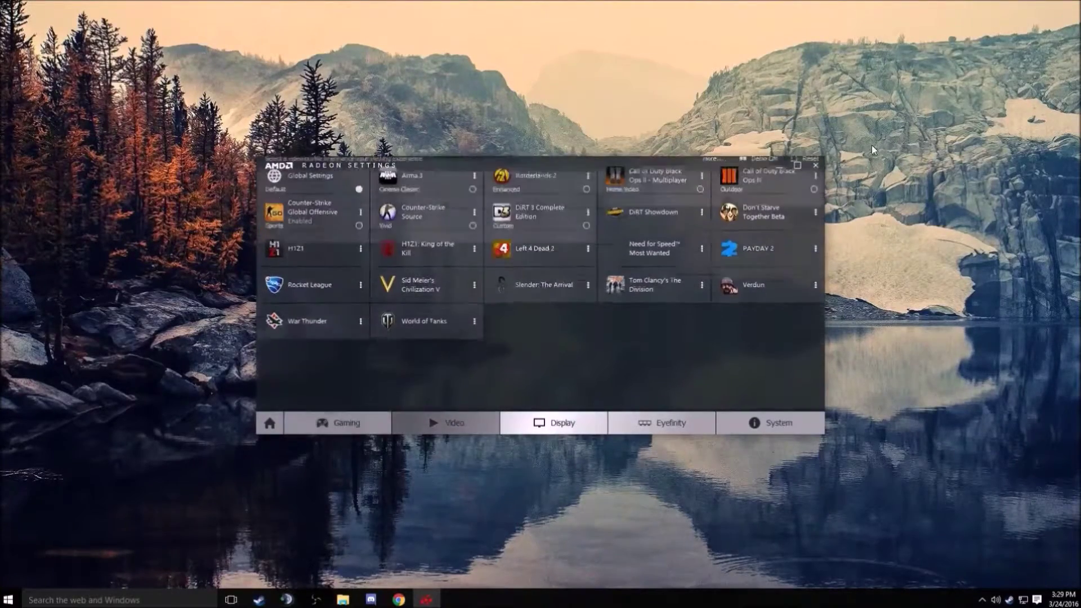
{"action": "left_click", "coordinate": [545, 427]}
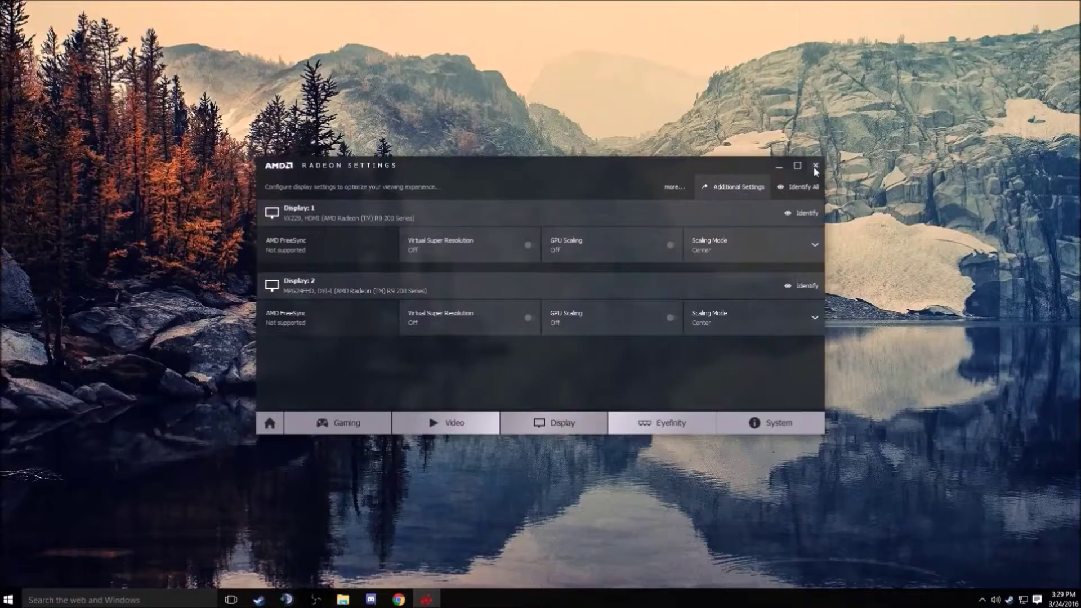
{"action": "left_click", "coordinate": [815, 169]}
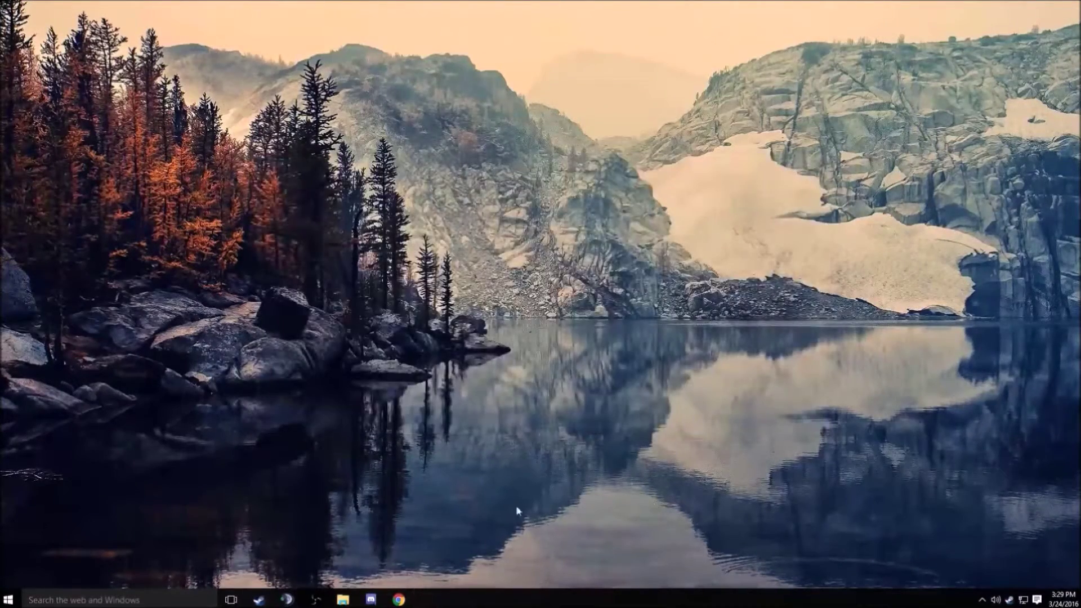
Check the first display's adapter properties, which offer only 60 Hertz, and close them.
{"action": "right_click", "coordinate": [546, 325]}
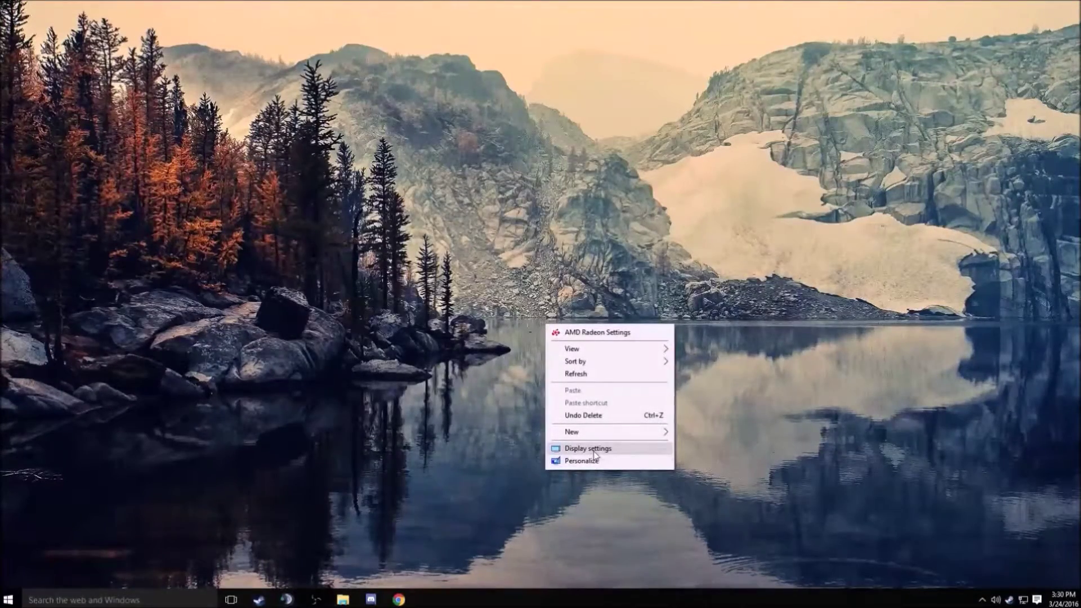
{"action": "left_click", "coordinate": [755, 437]}
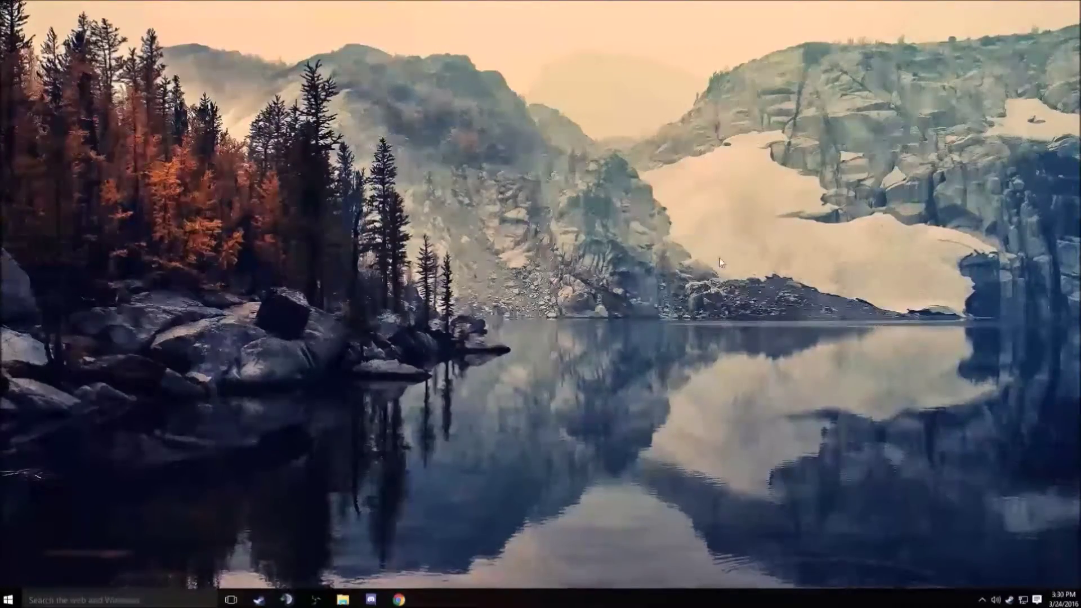
{"action": "right_click", "coordinate": [554, 326]}
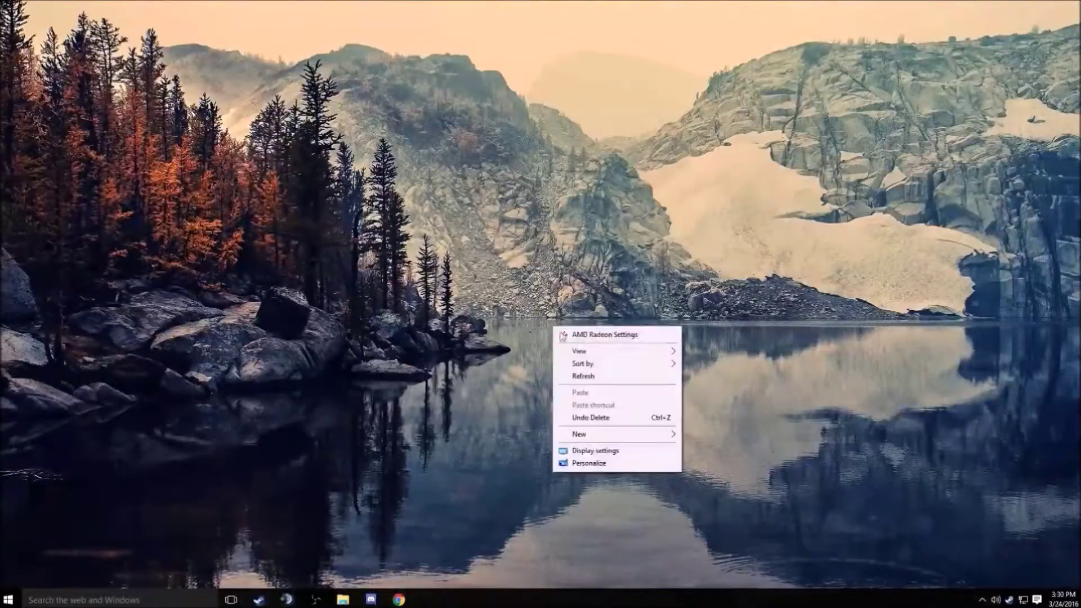
{"action": "left_click", "coordinate": [622, 450]}
{"action": "left_click", "coordinate": [613, 491]}
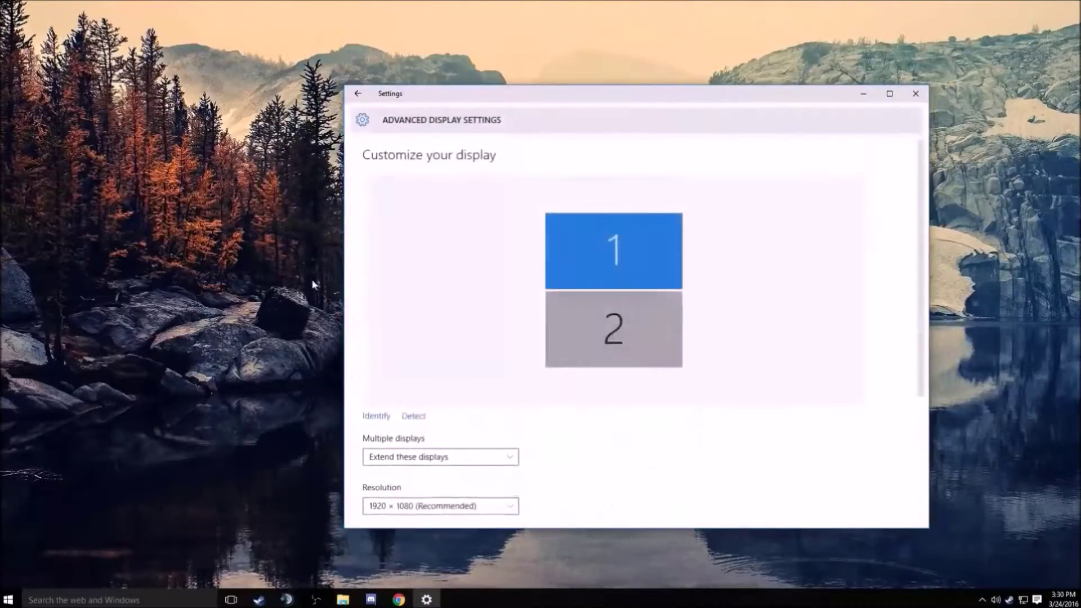
{"action": "scroll", "coordinate": [434, 487], "scroll_direction": "down", "scroll_amount": 3}
{"action": "left_click", "coordinate": [429, 491]}
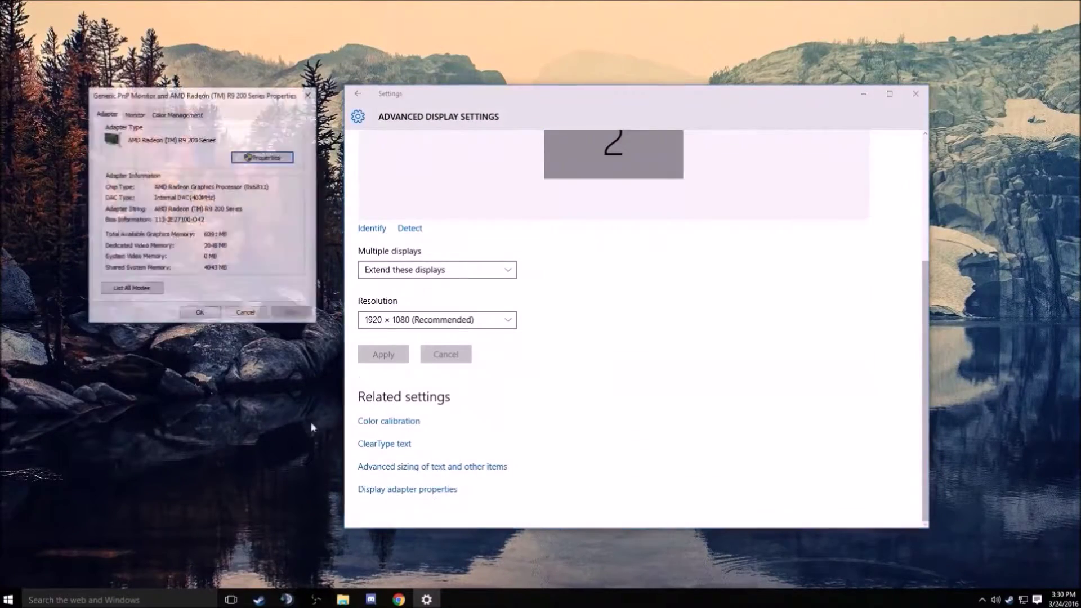
{"action": "left_click", "coordinate": [134, 114]}
{"action": "left_click", "coordinate": [155, 205]}
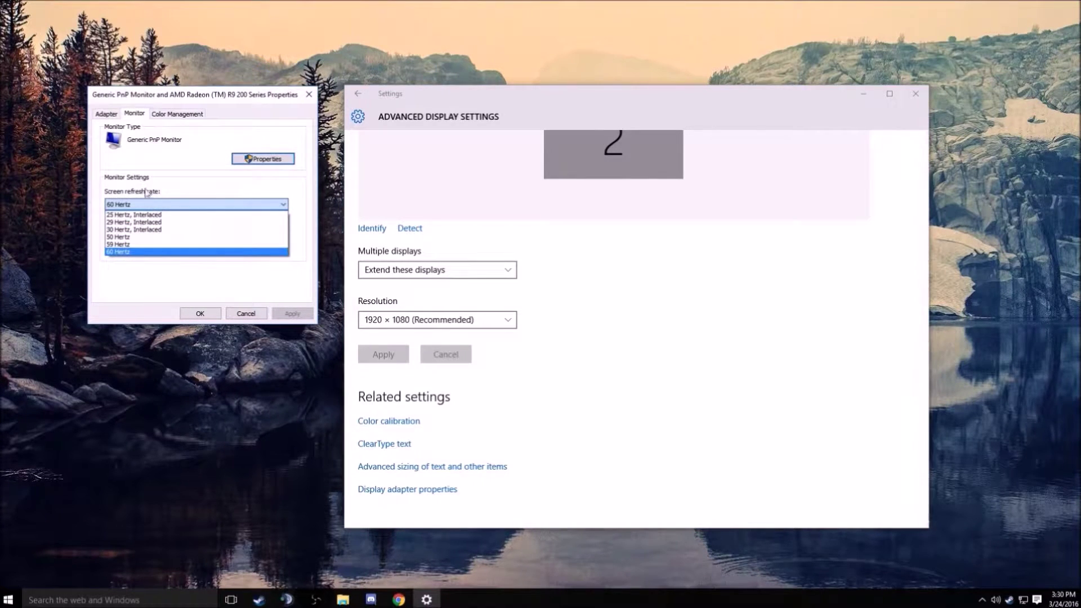
{"action": "left_click", "coordinate": [308, 94]}
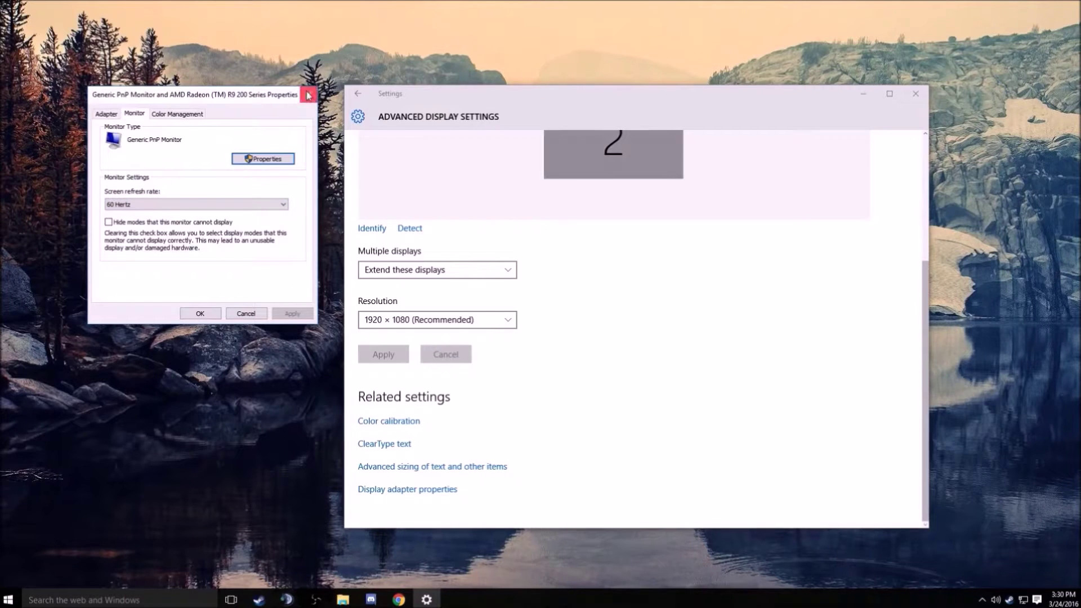
Set the second monitor to 144 Hertz, keep the change, and close Settings.
{"action": "left_click", "coordinate": [401, 494]}
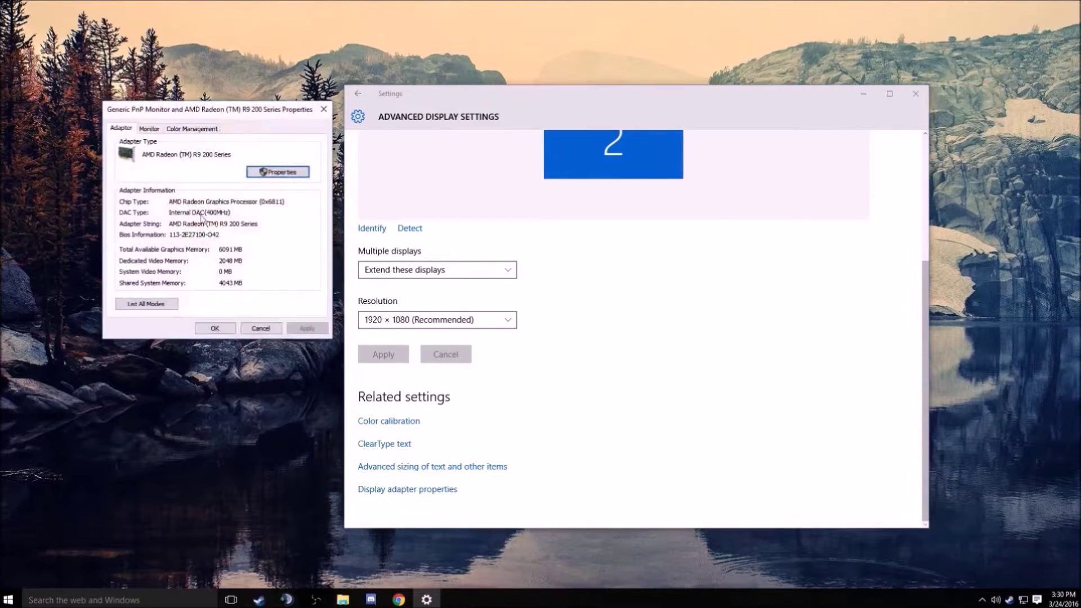
{"action": "left_click", "coordinate": [148, 128]}
{"action": "left_click", "coordinate": [141, 219]}
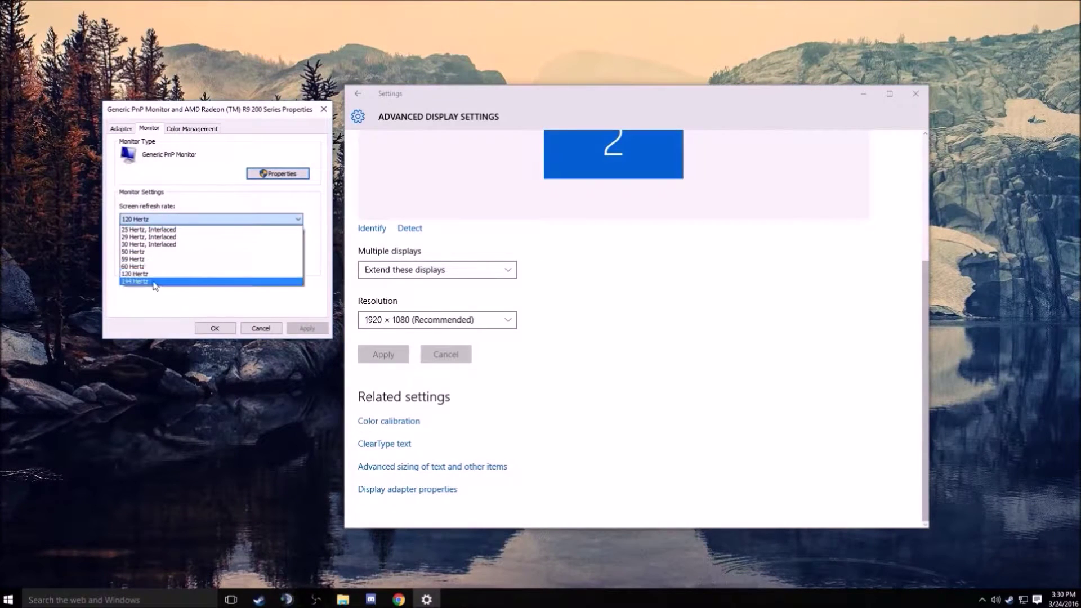
{"action": "left_click", "coordinate": [149, 280]}
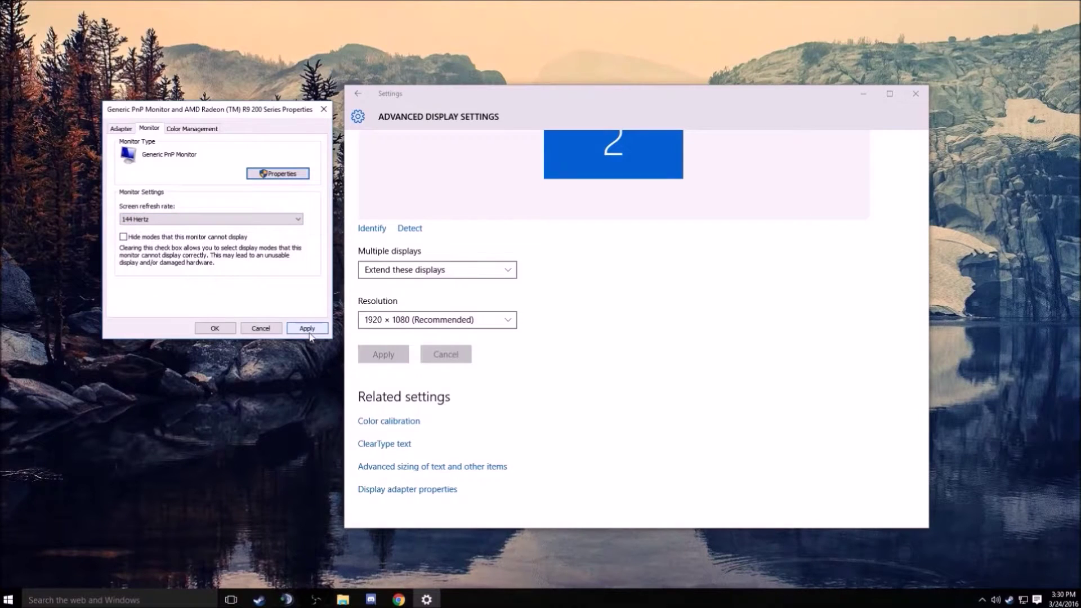
{"action": "left_click", "coordinate": [307, 328]}
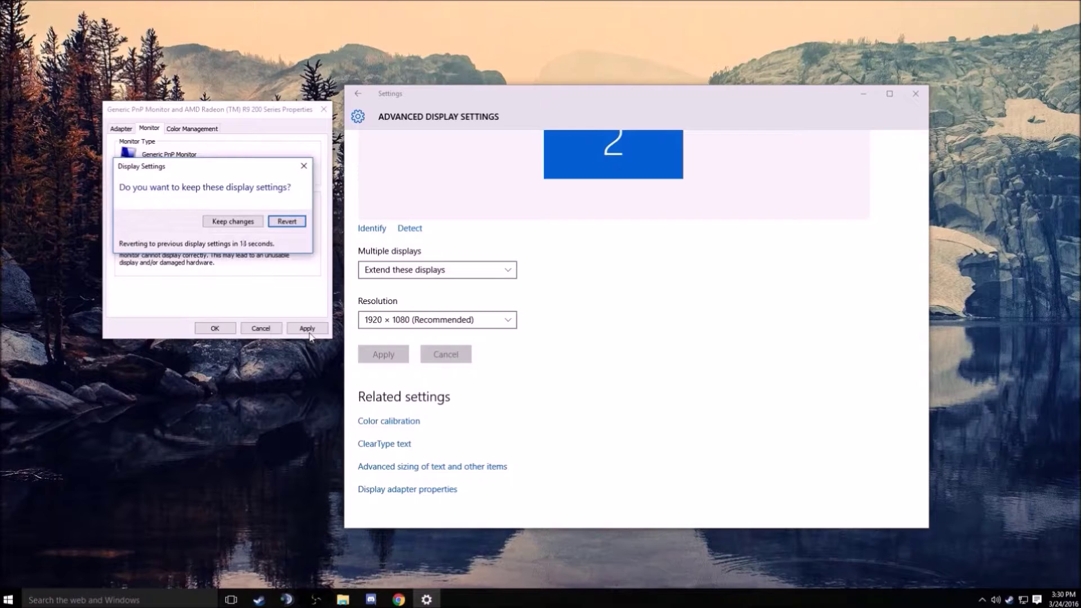
{"action": "left_click", "coordinate": [232, 221]}
{"action": "key", "text": "Return"}
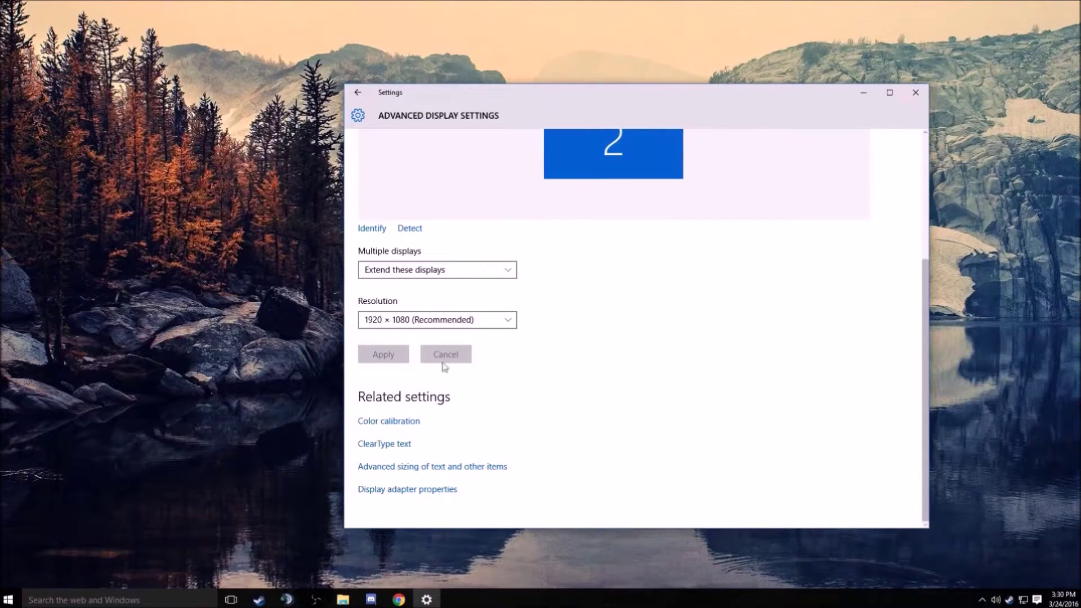
{"action": "left_click", "coordinate": [915, 93]}
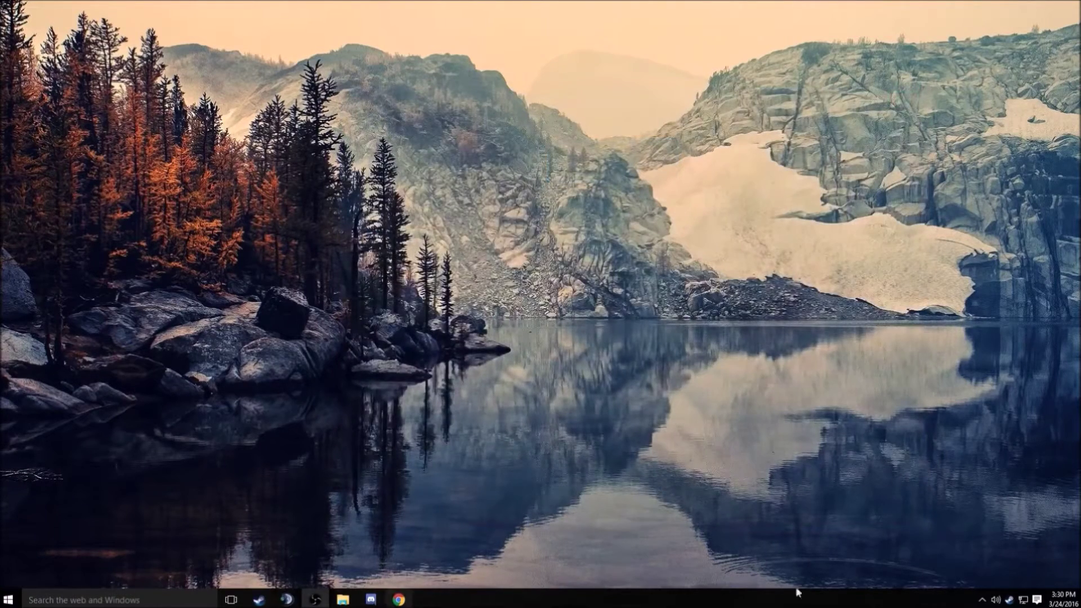
{"action": "left_click", "coordinate": [979, 601]}
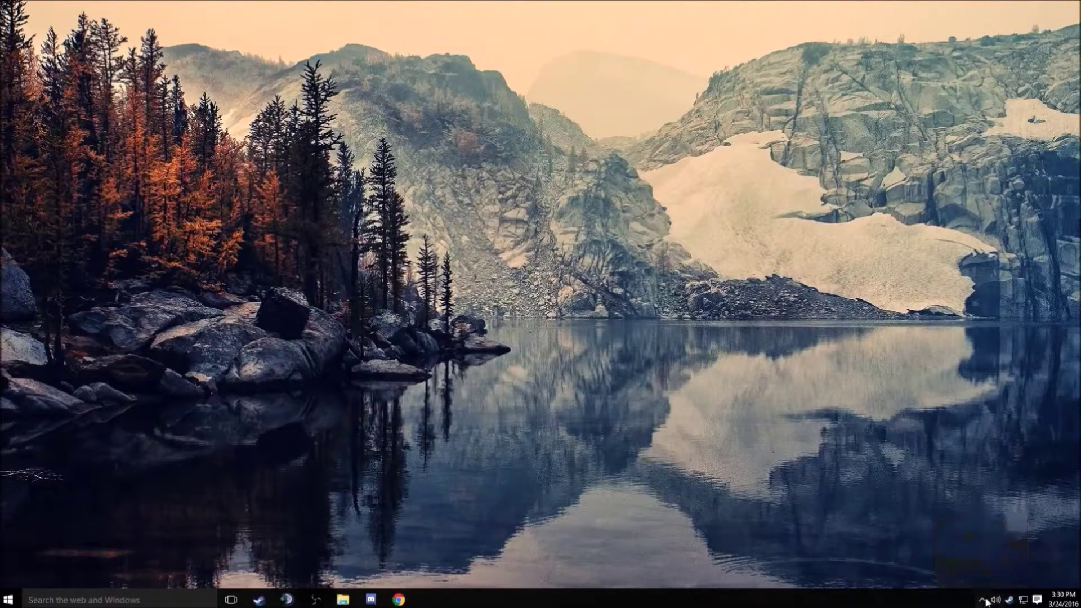
{"action": "right_click", "coordinate": [1009, 599]}
{"action": "left_click", "coordinate": [957, 389]}
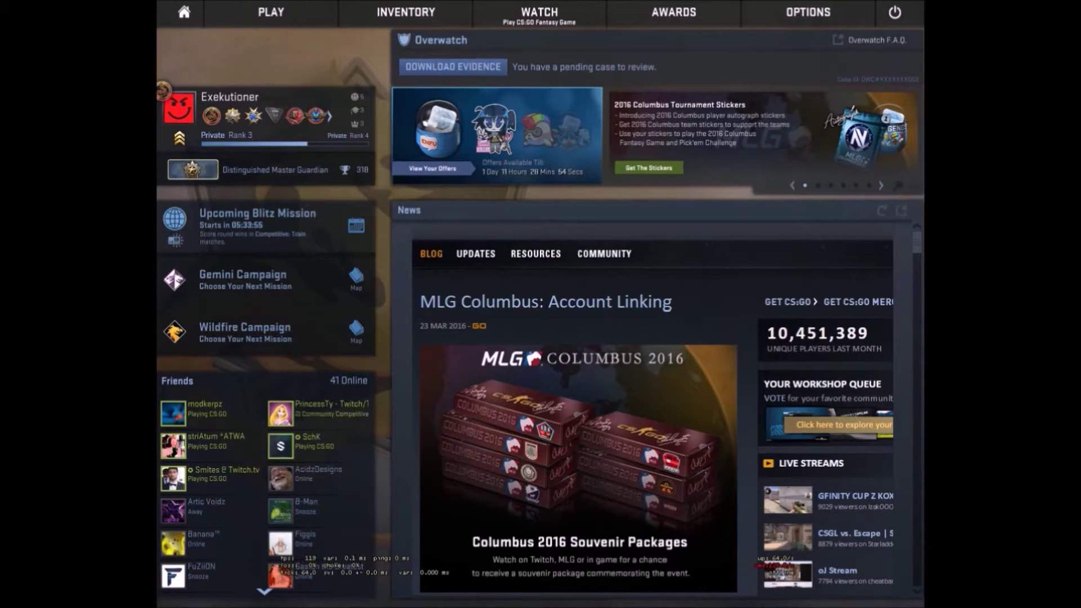
{"action": "left_click", "coordinate": [900, 22]}
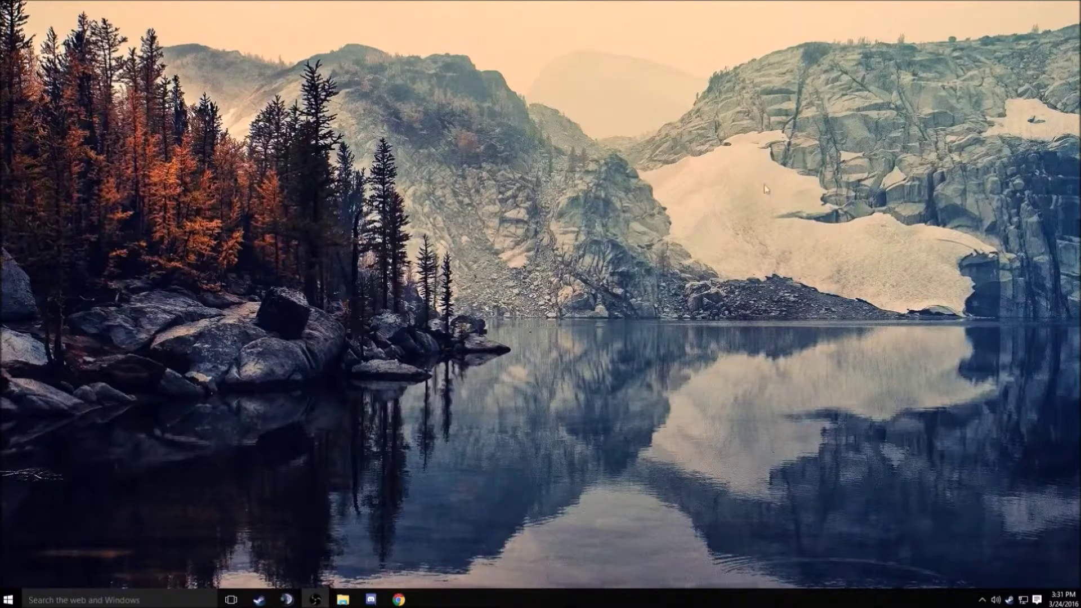
Open the display adapter properties for display 2 from Advanced display settings.
{"action": "right_click", "coordinate": [579, 300]}
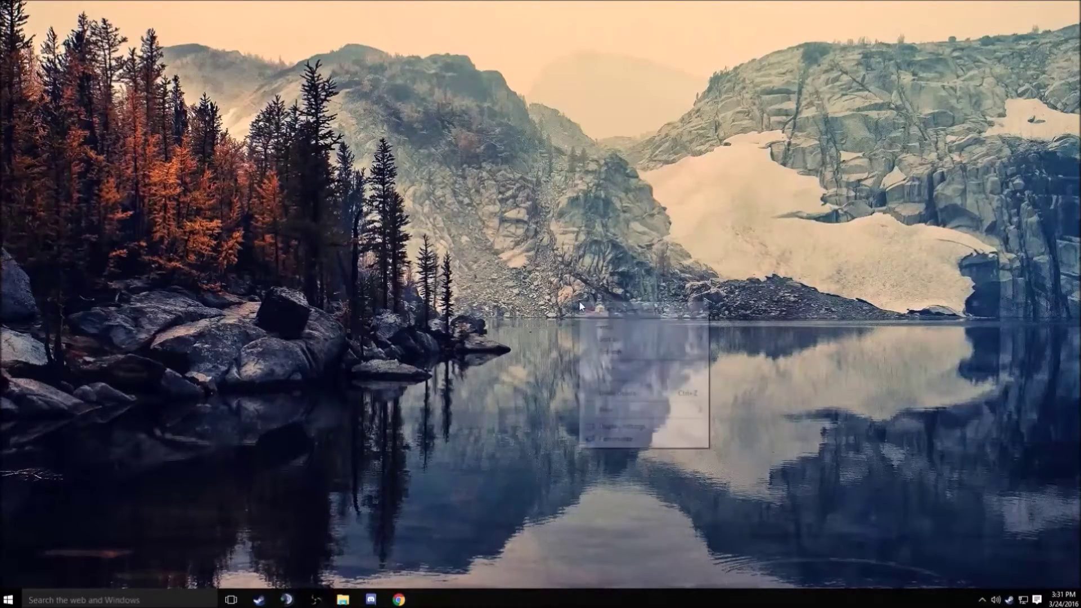
{"action": "left_click", "coordinate": [625, 426]}
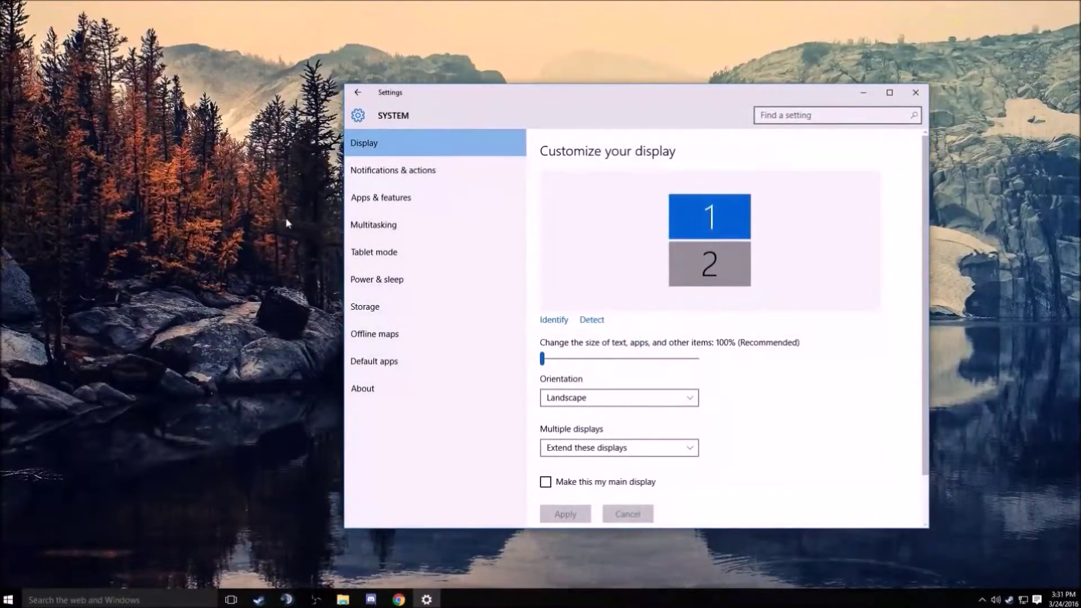
{"action": "left_click", "coordinate": [723, 265]}
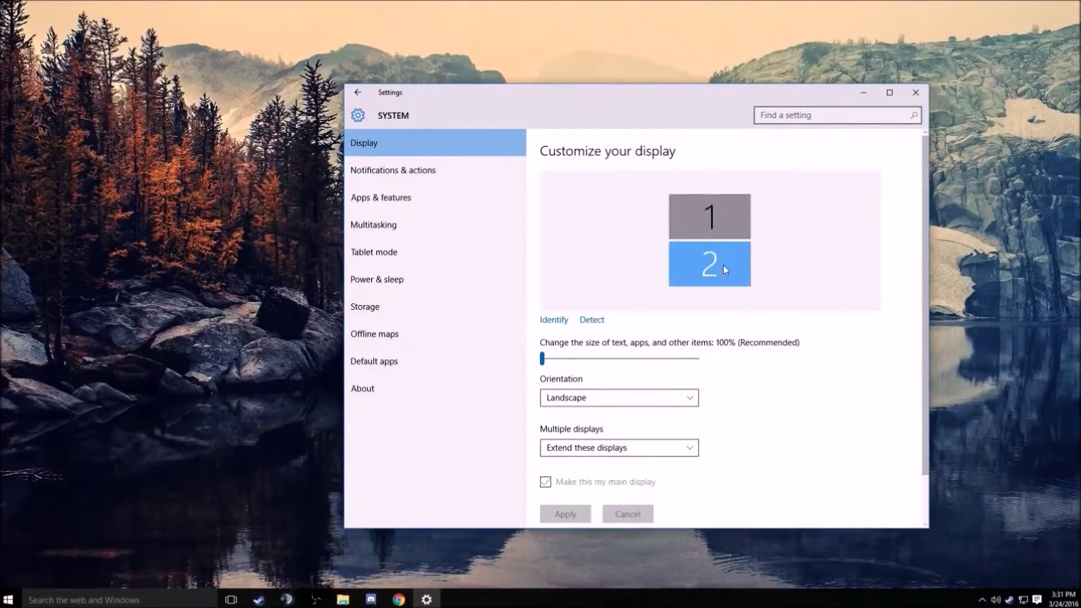
{"action": "scroll", "coordinate": [723, 264], "scroll_direction": "down", "scroll_amount": 2}
{"action": "left_click", "coordinate": [578, 490]}
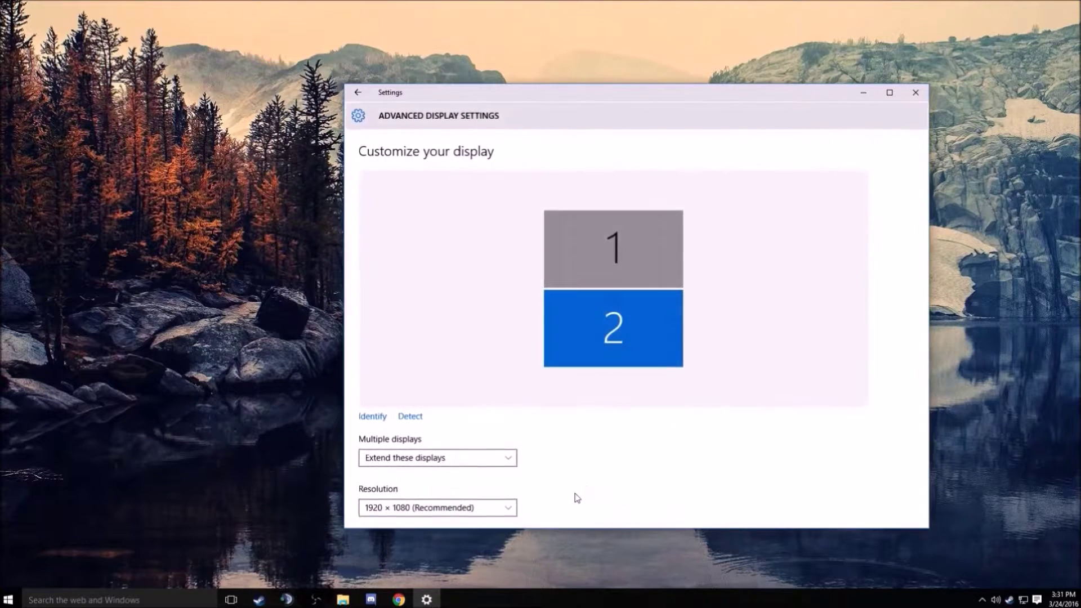
{"action": "scroll", "coordinate": [442, 472], "scroll_direction": "down", "scroll_amount": 5}
{"action": "left_click", "coordinate": [429, 490]}
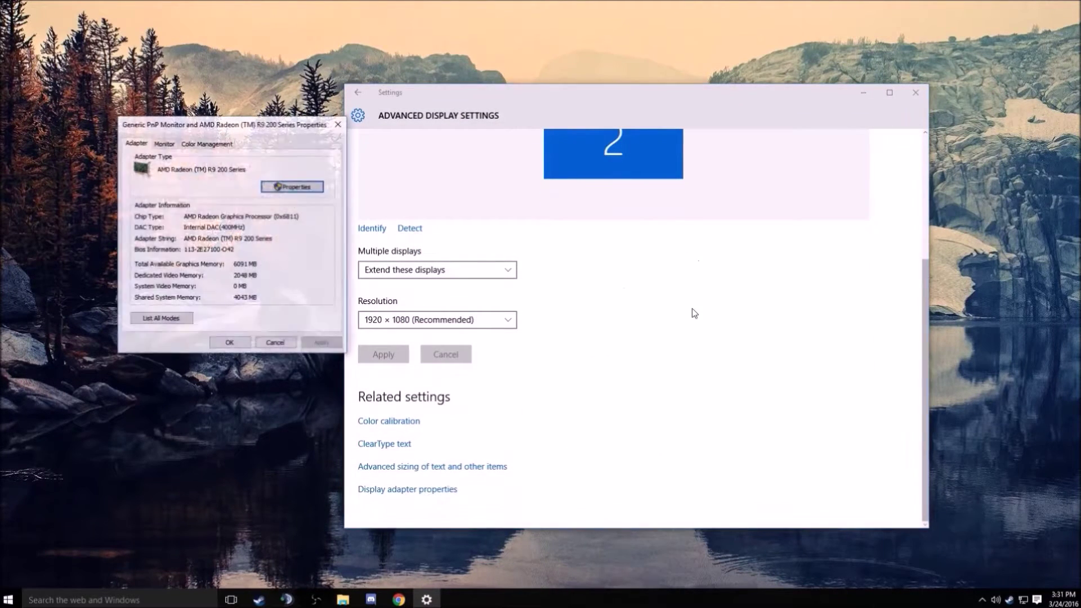
Set the monitor refresh rate to 120 Hertz, keep the change, and close both windows.
{"action": "left_click", "coordinate": [167, 144]}
{"action": "left_click", "coordinate": [192, 232]}
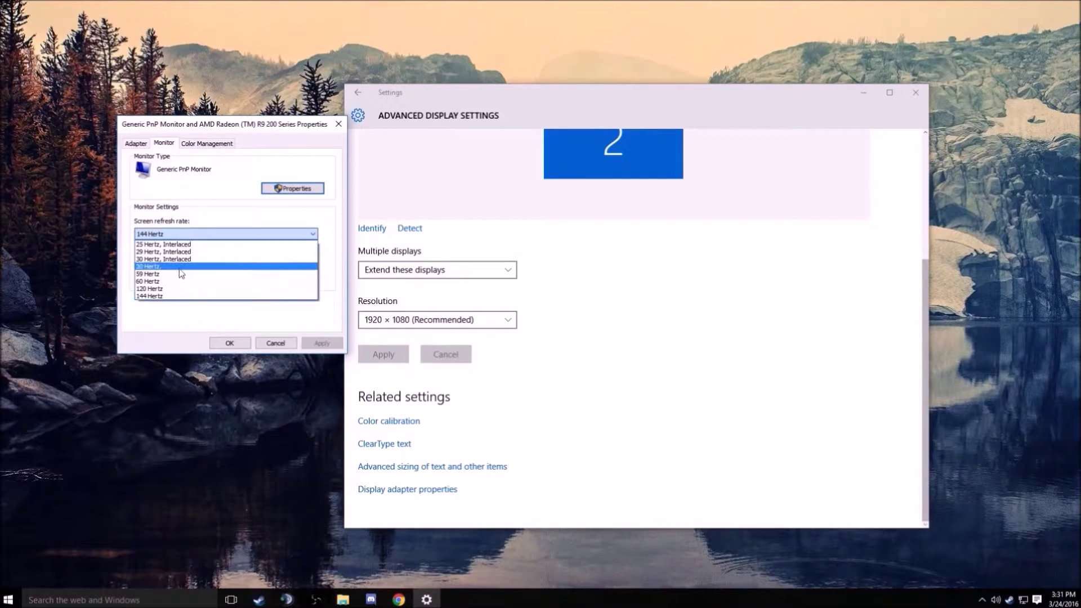
{"action": "left_click", "coordinate": [166, 289]}
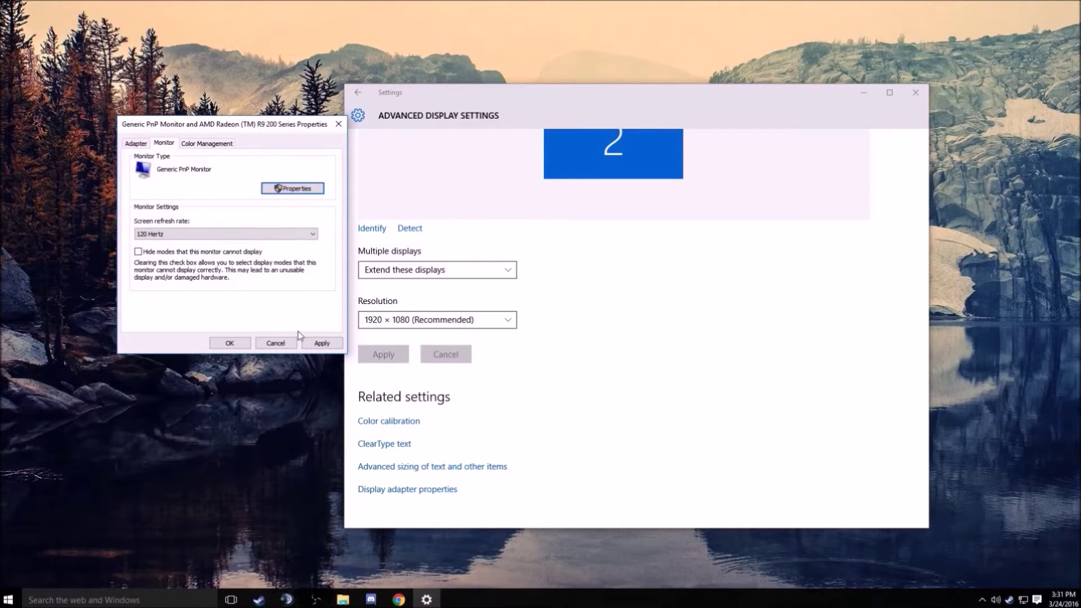
{"action": "left_click", "coordinate": [308, 343]}
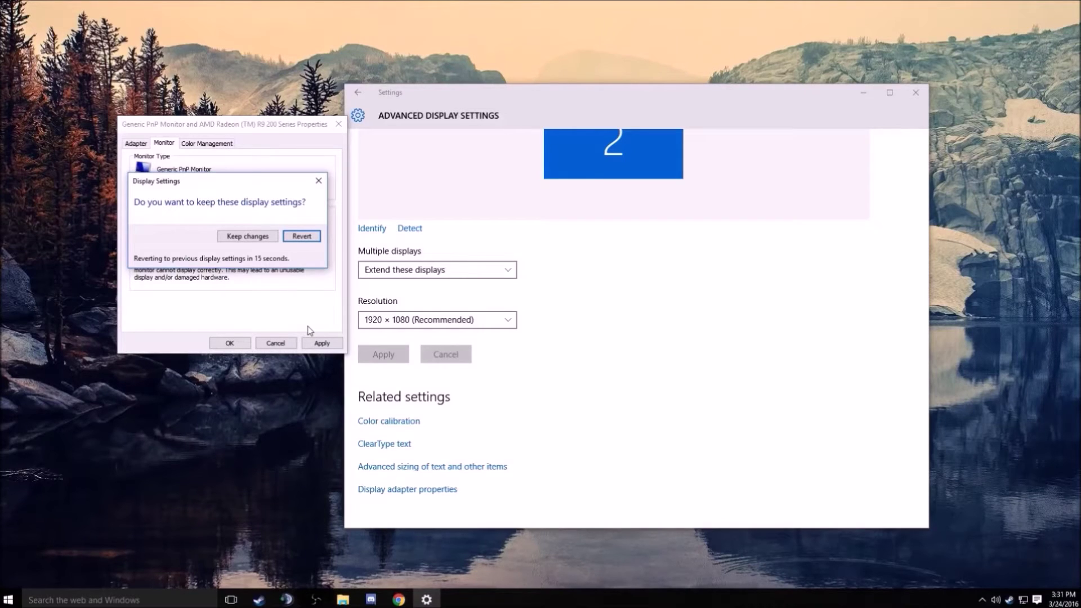
{"action": "left_click", "coordinate": [242, 236]}
{"action": "left_click", "coordinate": [338, 123]}
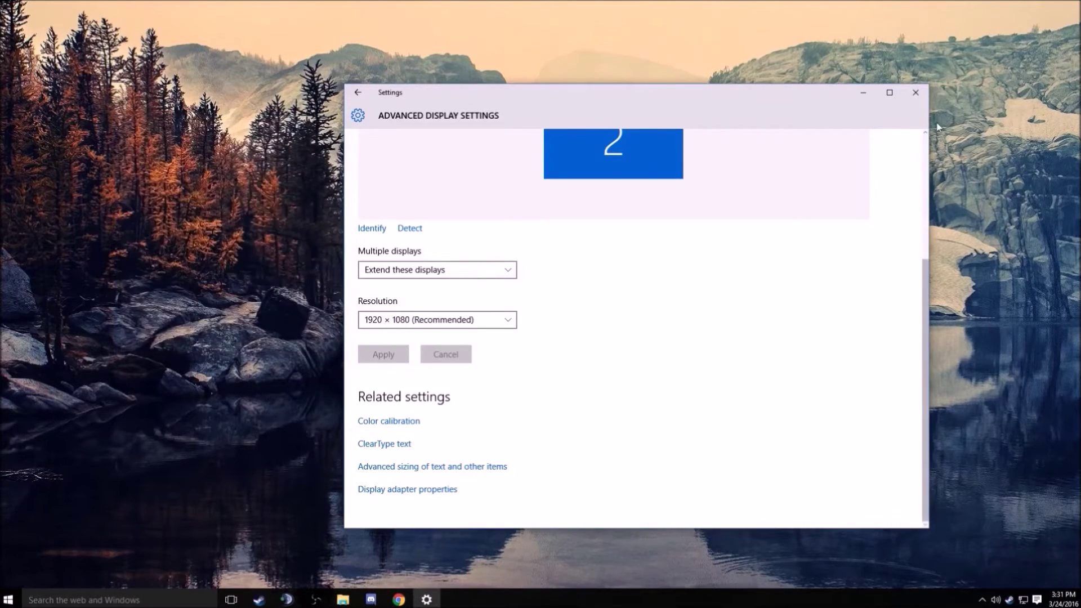
{"action": "left_click", "coordinate": [915, 93]}
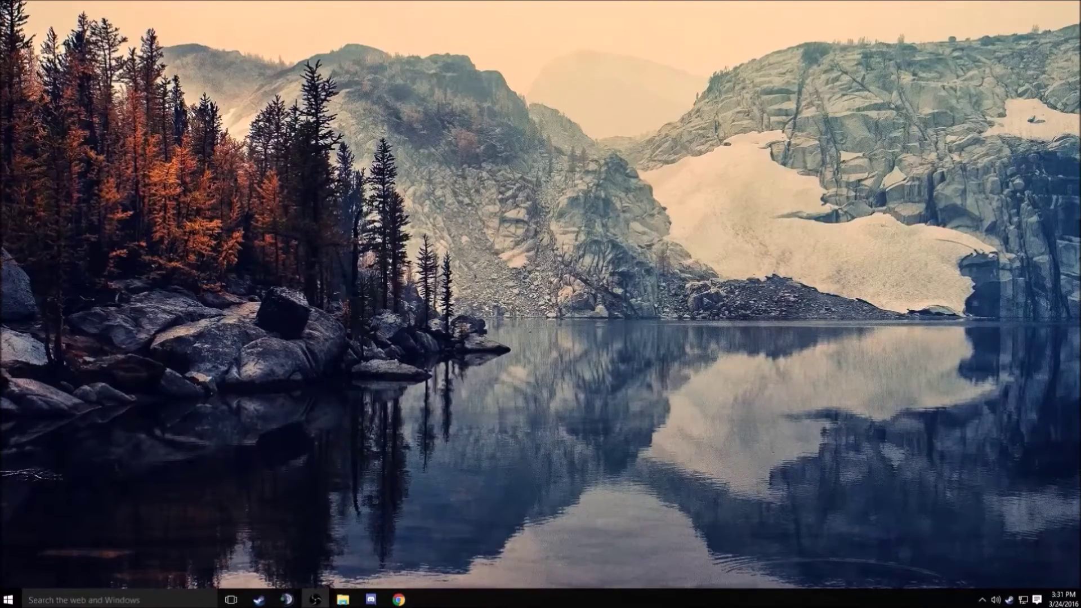
{"action": "right_click", "coordinate": [1009, 597]}
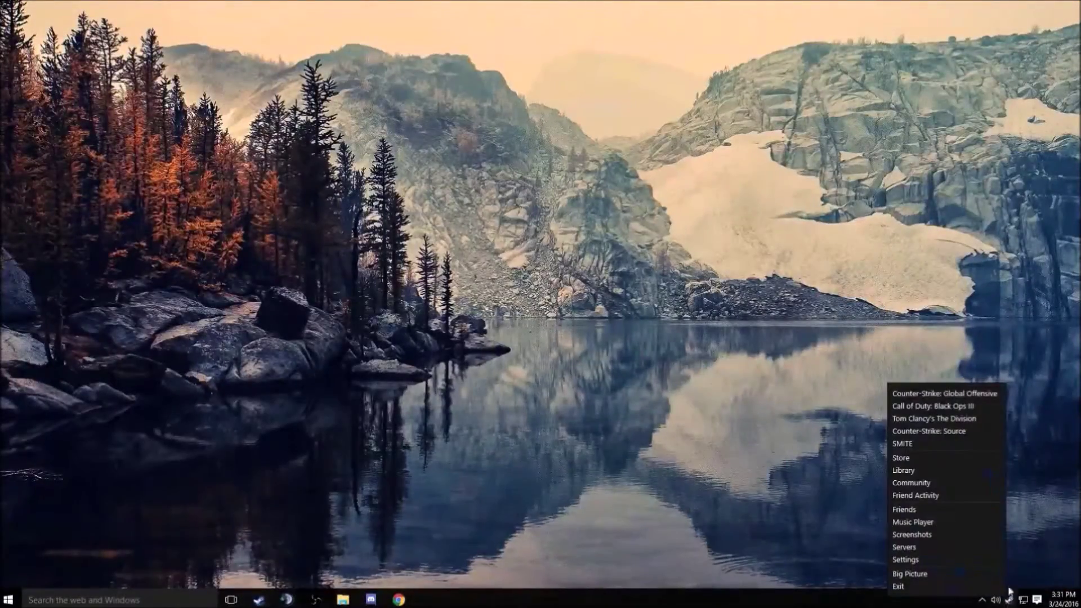
{"action": "left_click", "coordinate": [930, 393]}
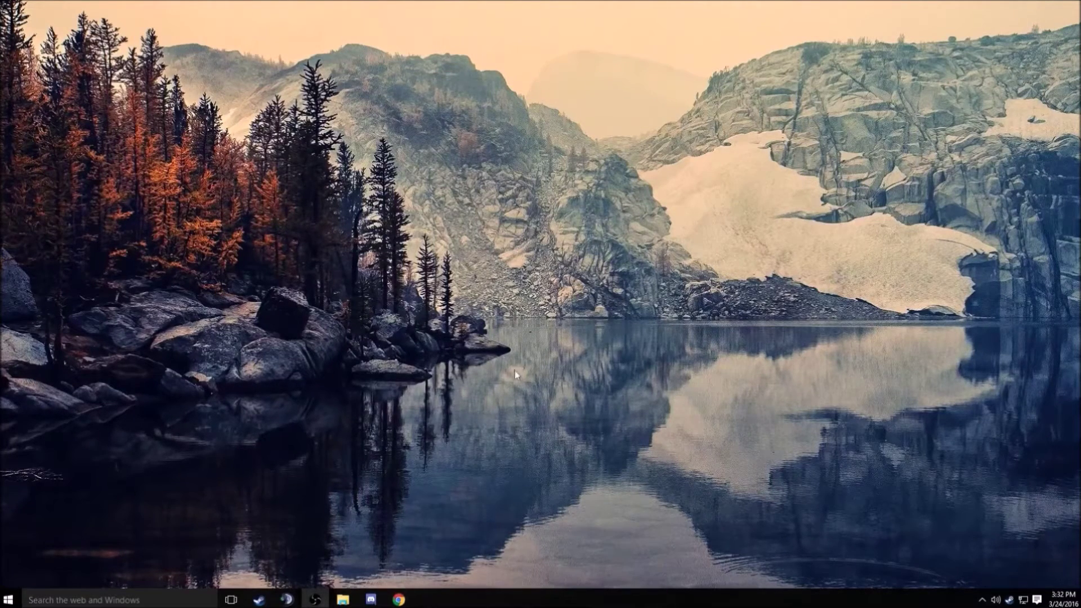
Reopen display 2's adapter properties and check the refresh rate list shows 120 Hertz.
{"action": "right_click", "coordinate": [527, 291]}
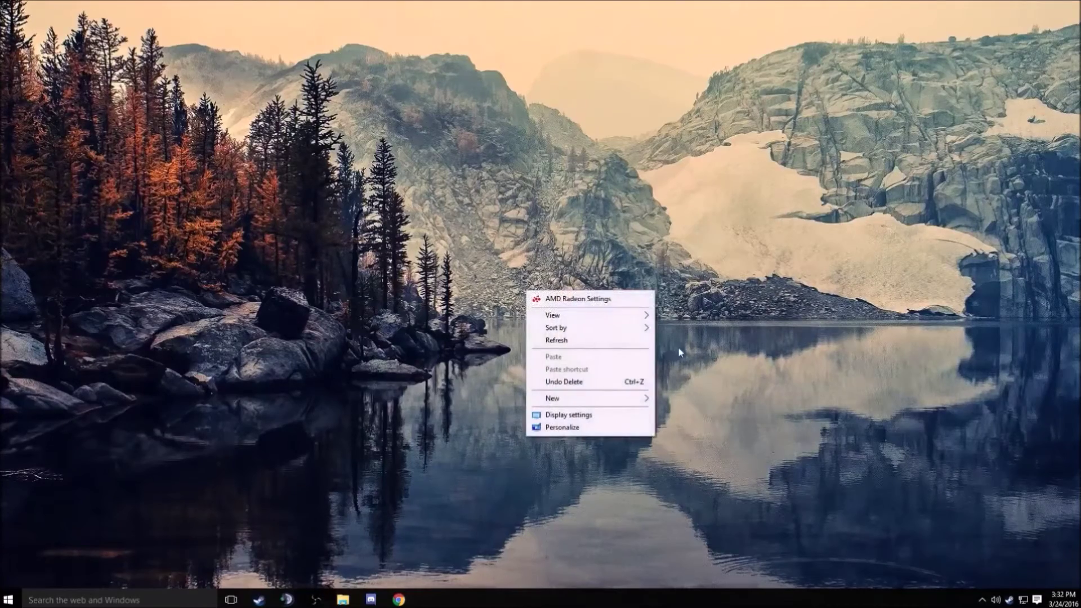
{"action": "left_click", "coordinate": [583, 417]}
{"action": "scroll", "coordinate": [568, 422], "scroll_direction": "down", "scroll_amount": 2}
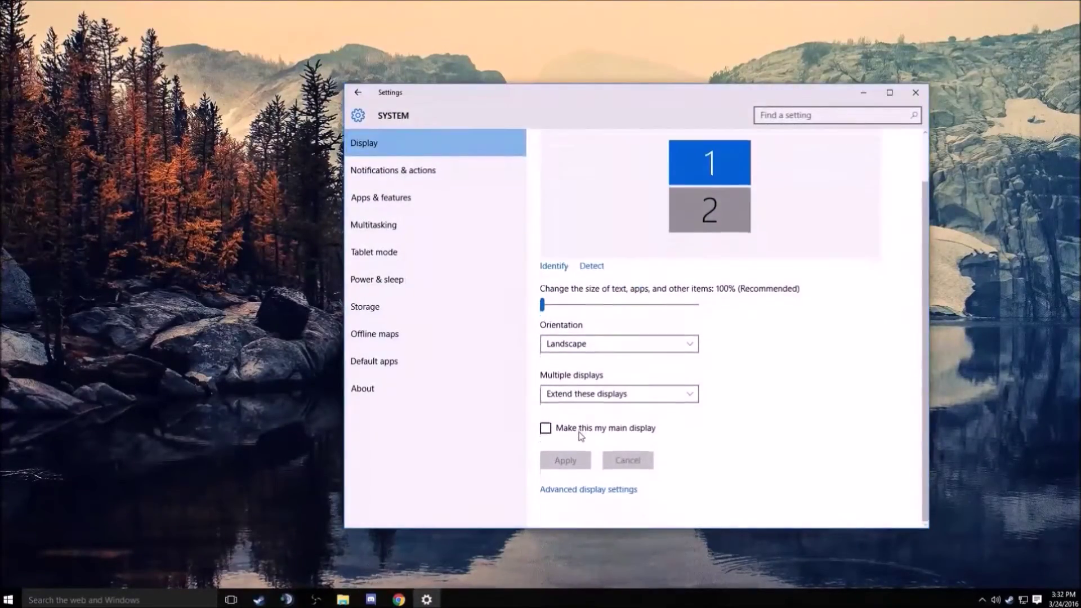
{"action": "left_click", "coordinate": [591, 490]}
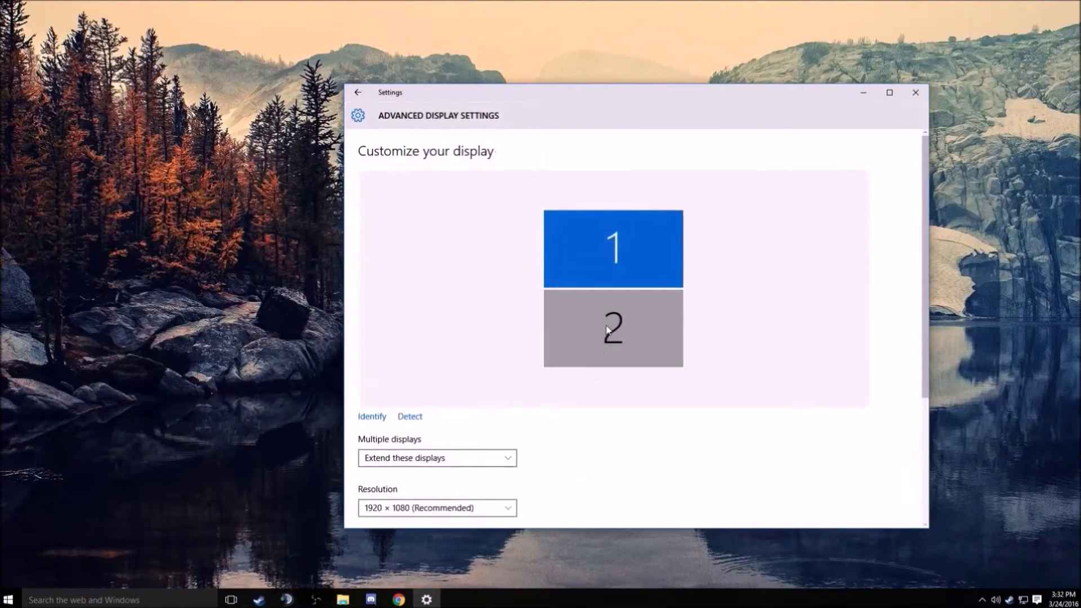
{"action": "left_click", "coordinate": [645, 364]}
{"action": "scroll", "coordinate": [646, 372], "scroll_direction": "down", "scroll_amount": 5}
{"action": "left_click", "coordinate": [422, 490]}
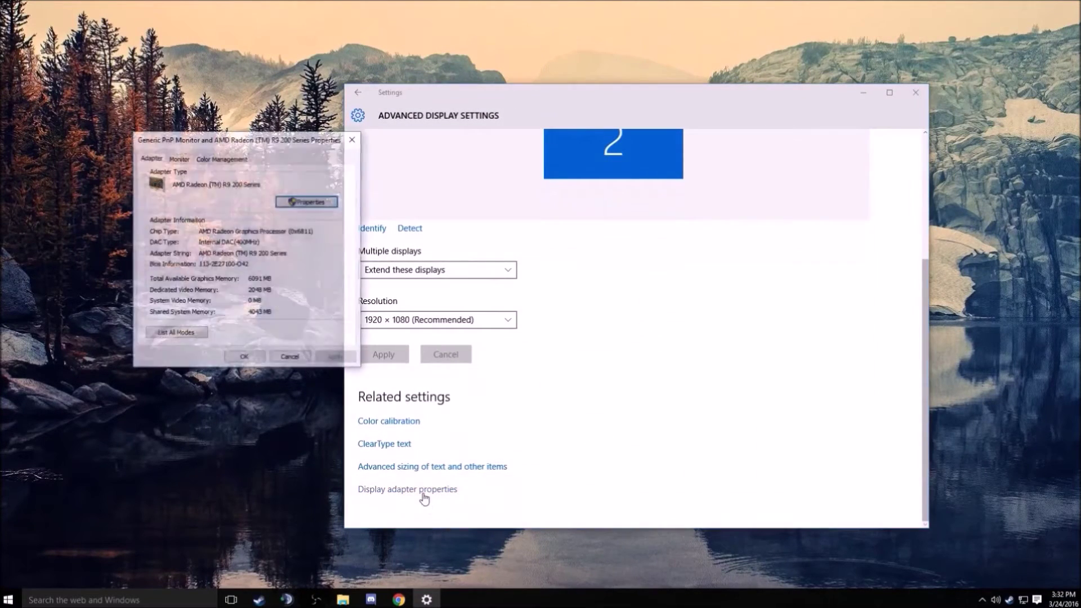
{"action": "left_click", "coordinate": [178, 158]}
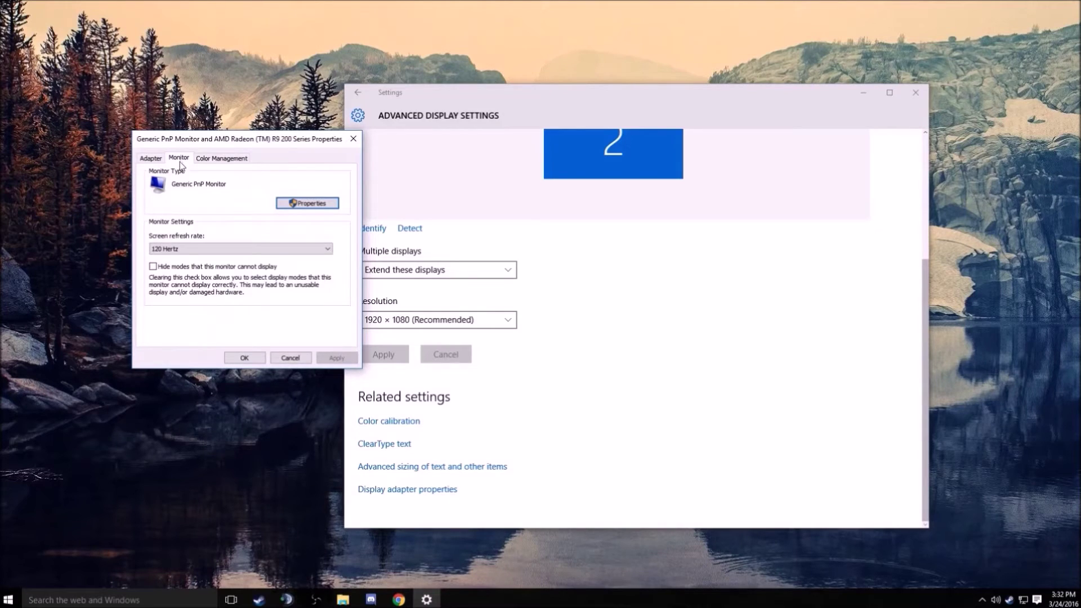
{"action": "left_click", "coordinate": [181, 249]}
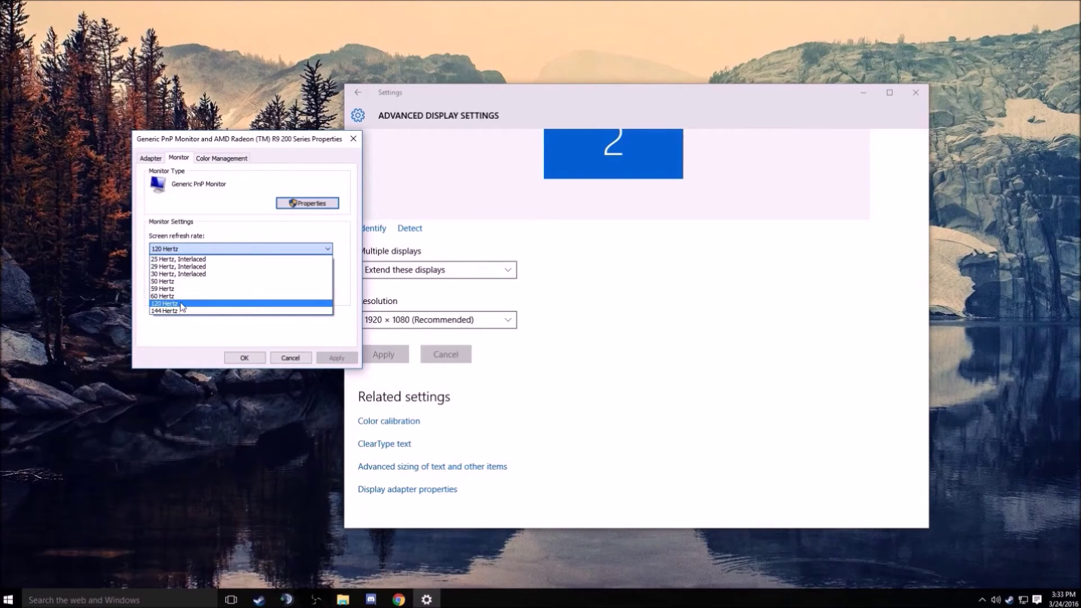
{"action": "left_click", "coordinate": [188, 329]}
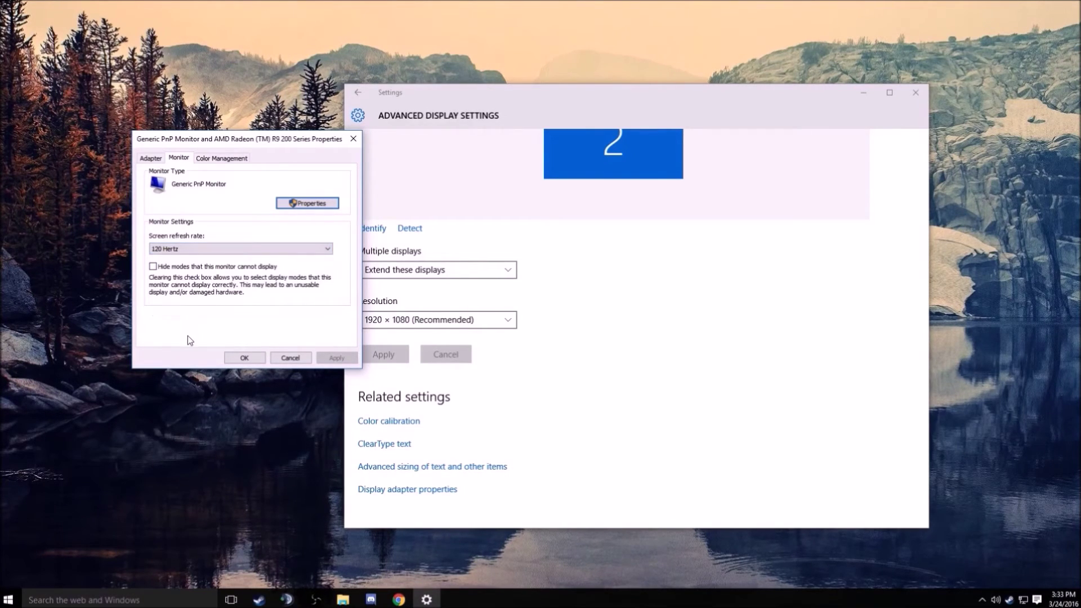